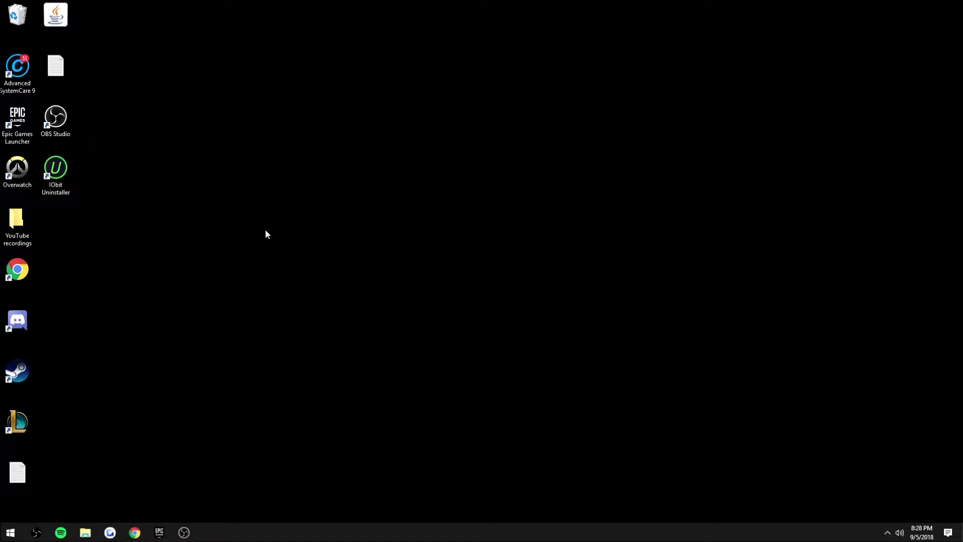
# Step: Launch AMD Radeon Settings from the desktop context menu and go to its Display page
pyautogui.rightClick(596, 338)
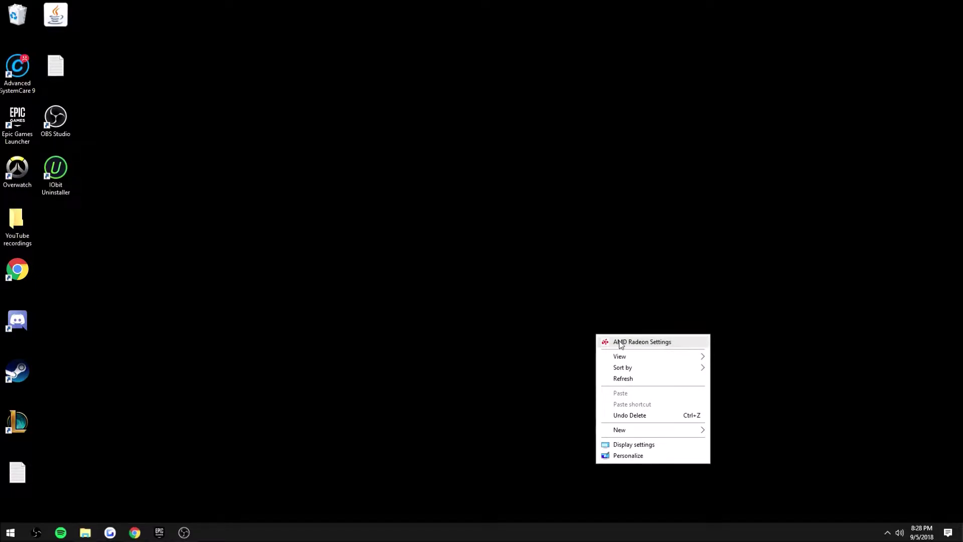
pyautogui.click(641, 342)
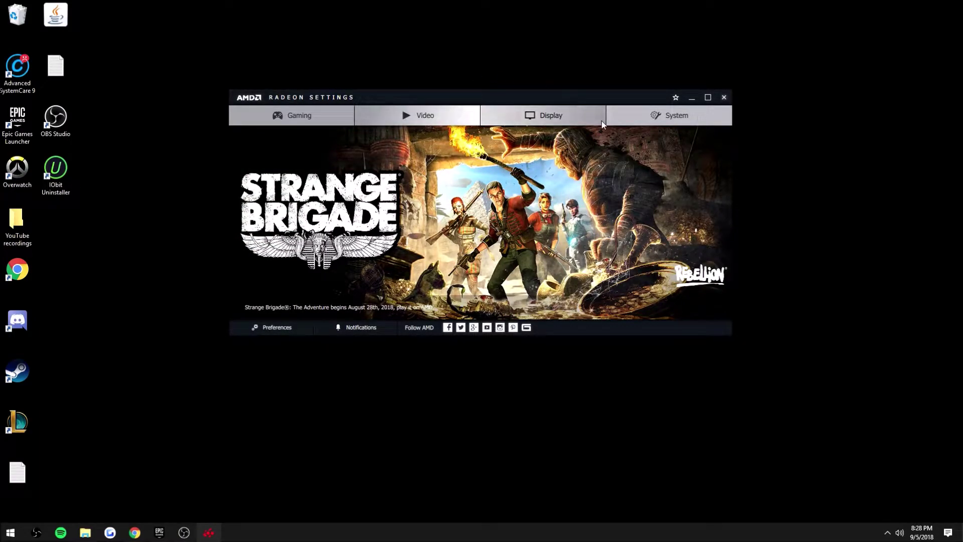
pyautogui.click(570, 112)
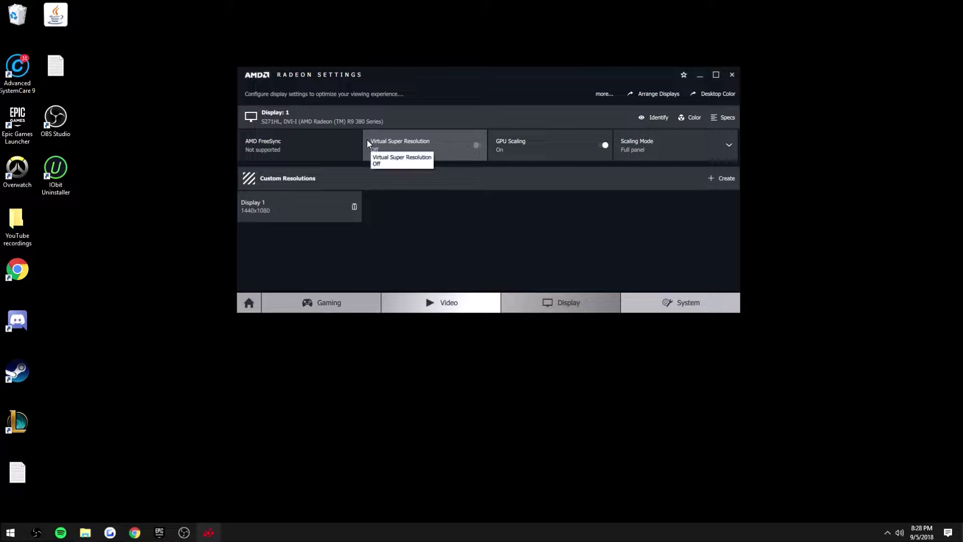
pyautogui.moveTo(442, 75); pyautogui.dragTo(462, 82)
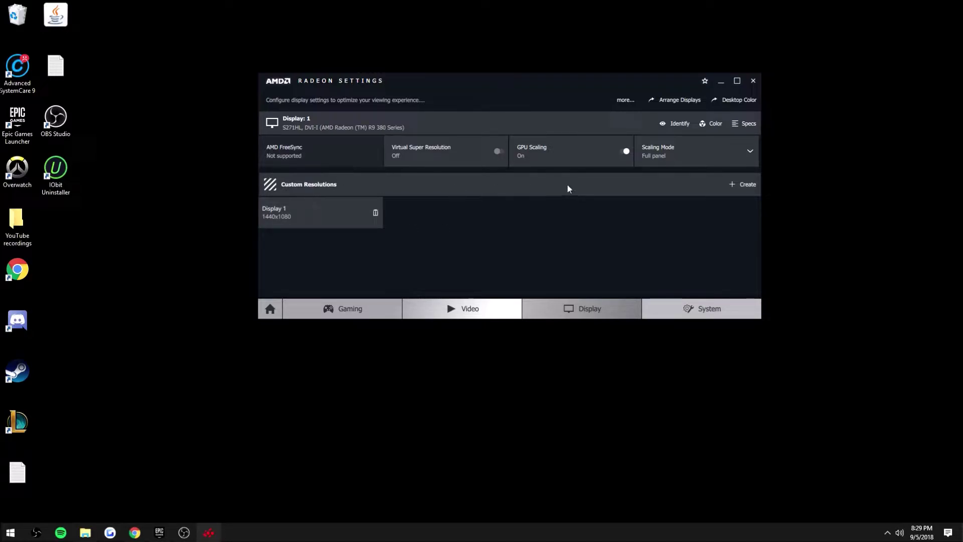
# Step: Open the Create Custom Resolutions form for a new resolution
pyautogui.click(742, 184)
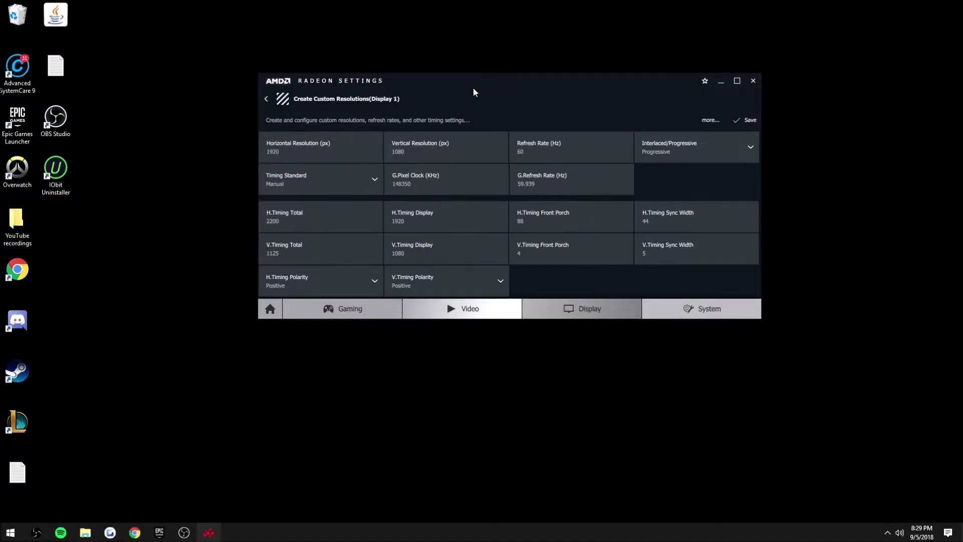
pyautogui.moveTo(479, 88); pyautogui.dragTo(484, 77)
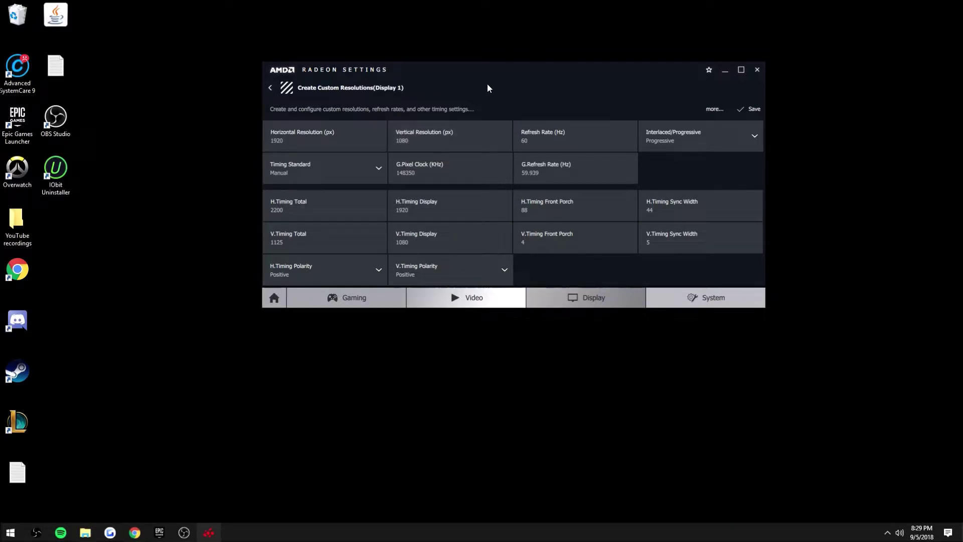
pyautogui.moveTo(465, 69); pyautogui.dragTo(440, 82)
# Step: Inspect the horizontal, vertical and H.Timing Display values, then exit the form without saving
pyautogui.click(255, 152)
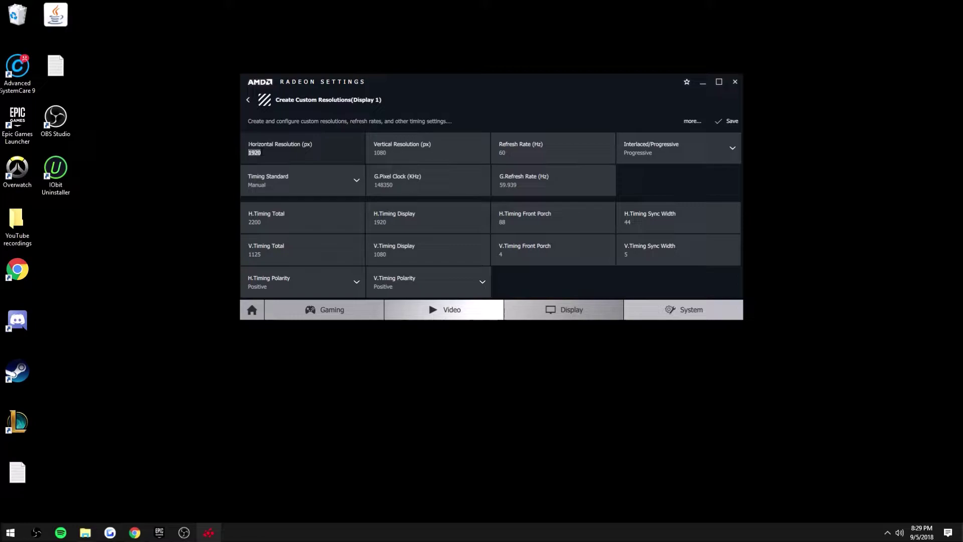
pyautogui.press('Tab')
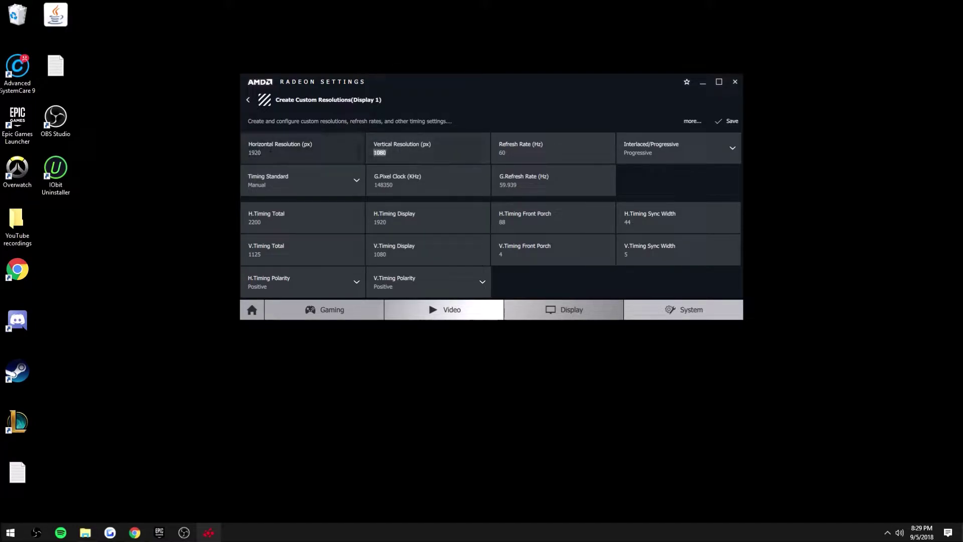
pyautogui.hotkey('shift', 'Tab')
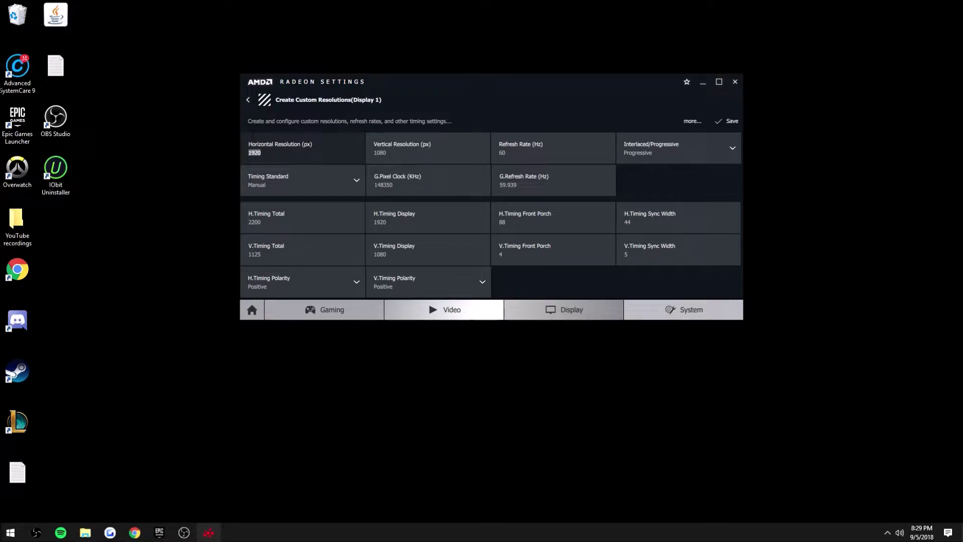
pyautogui.moveTo(458, 75); pyautogui.dragTo(452, 59)
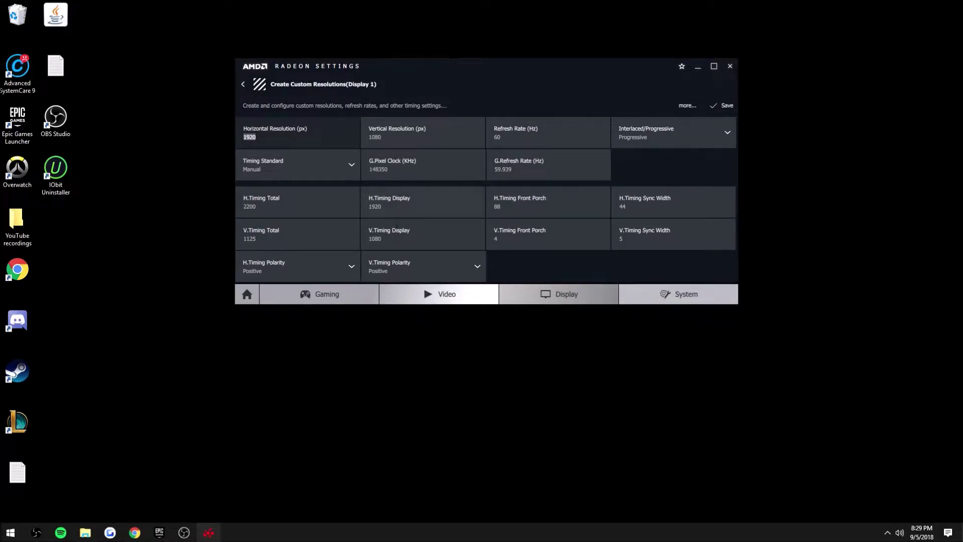
pyautogui.click(396, 205)
pyautogui.click(448, 53)
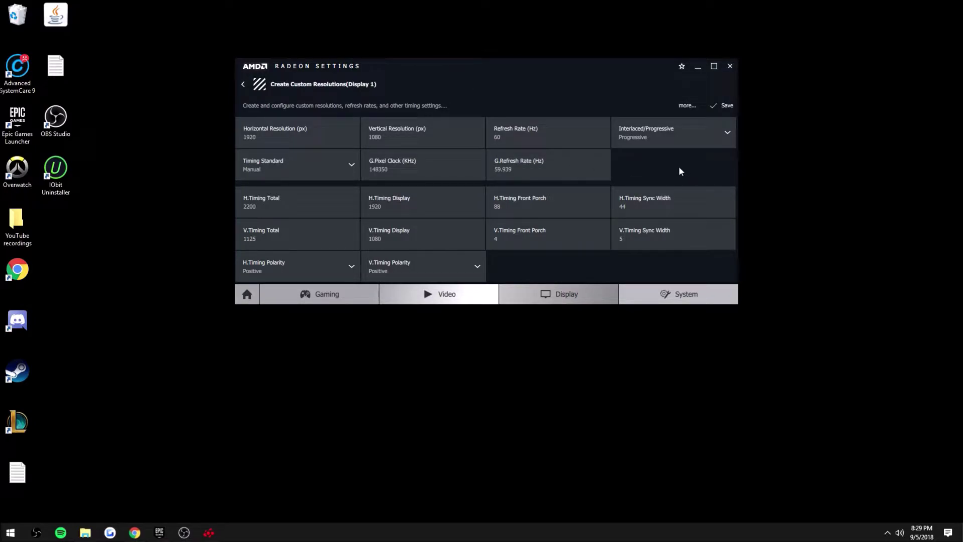
pyautogui.click(244, 86)
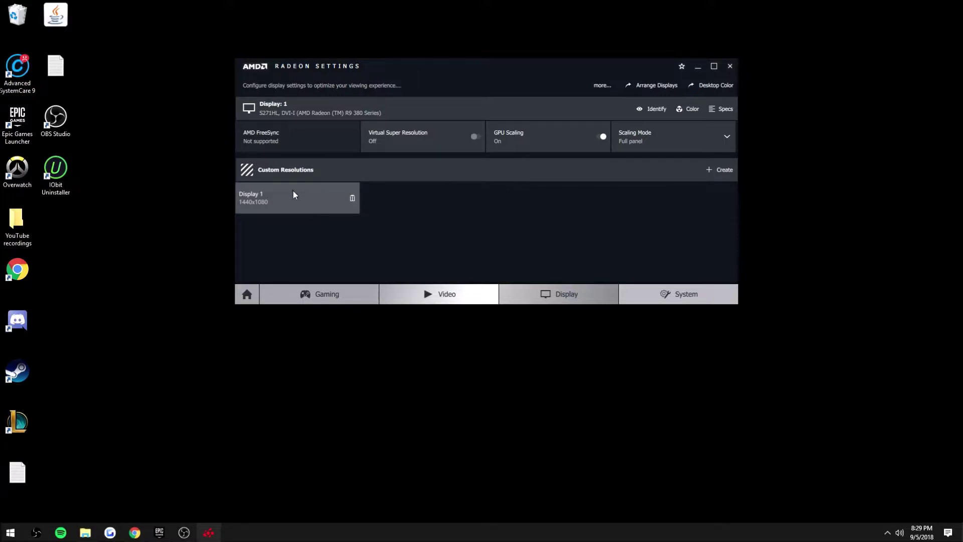
# Step: Confirm the 1440x1080 resolution's H.Timing Display is 1440, then close Radeon Settings
pyautogui.click(294, 193)
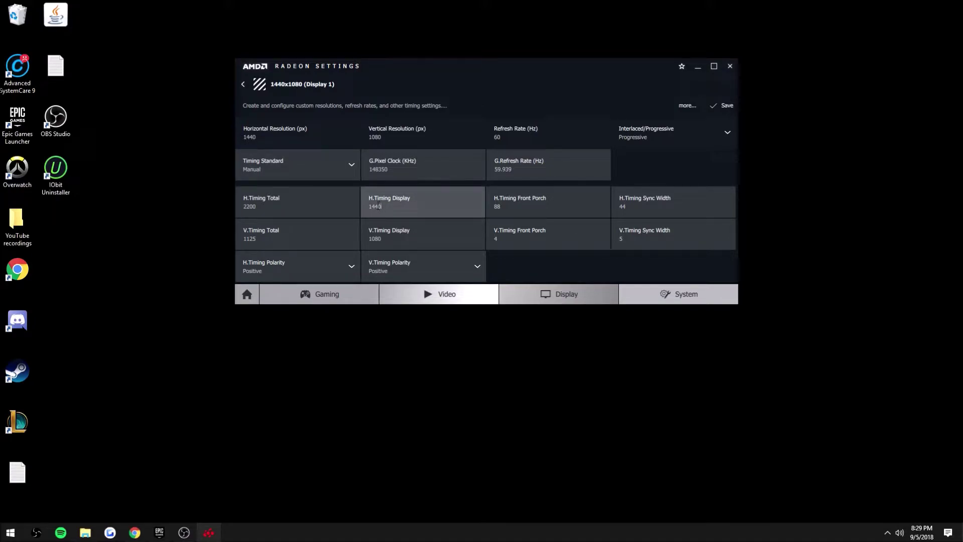
pyautogui.click(377, 206)
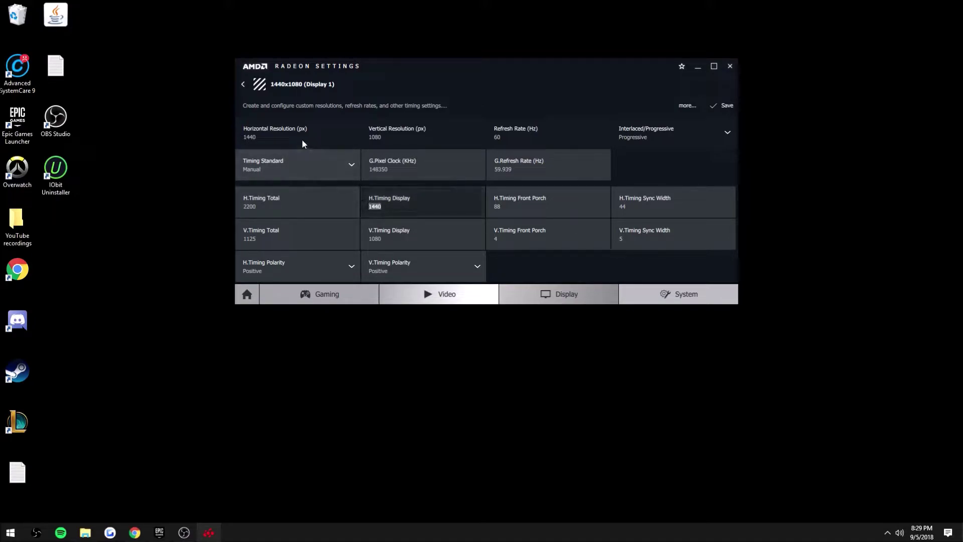
pyautogui.click(243, 84)
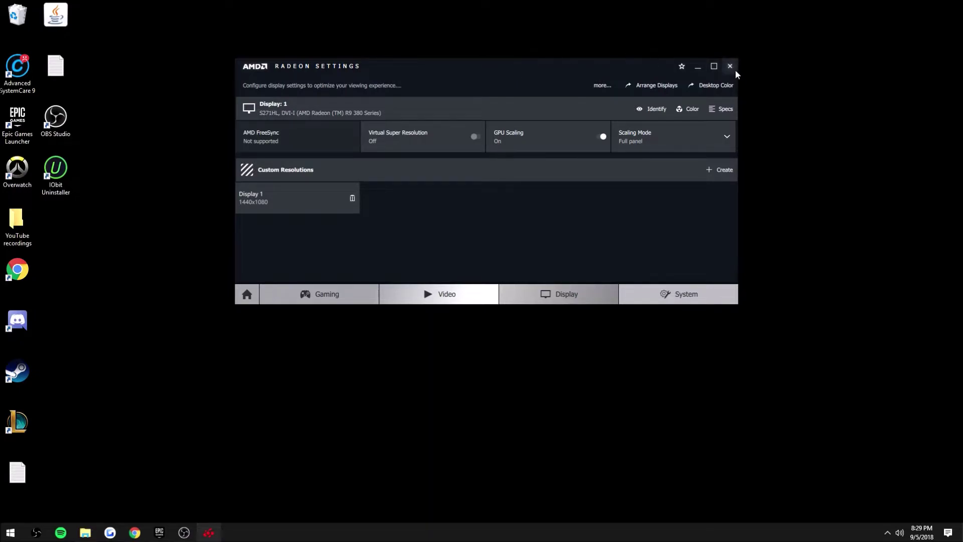
pyautogui.click(729, 67)
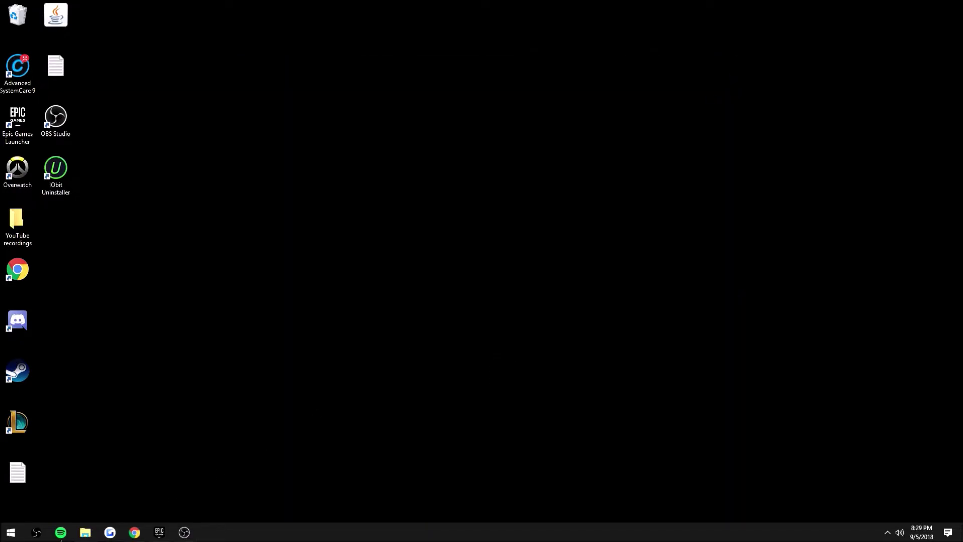
# Step: Open the AppData folder in File Explorer using %appdata%
pyautogui.click(10, 533)
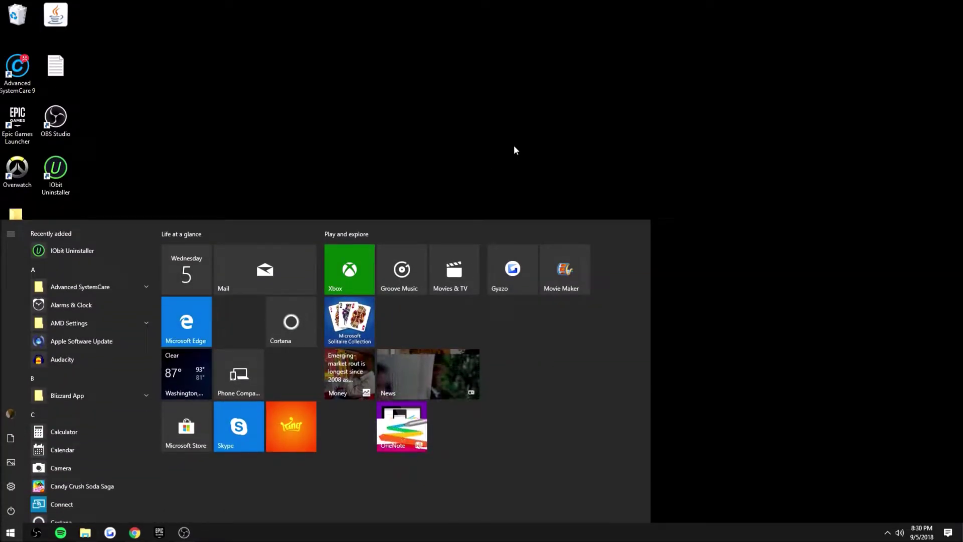
pyautogui.click(514, 147)
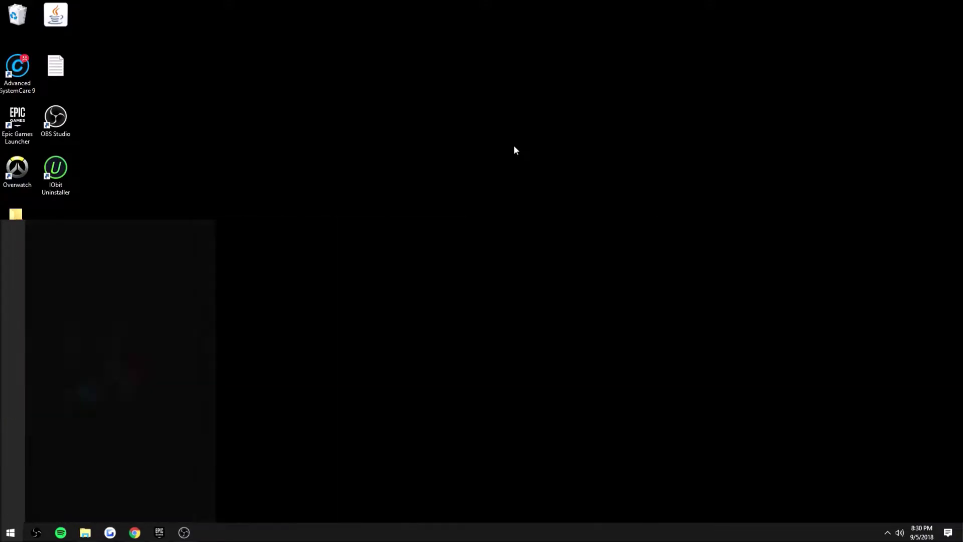
pyautogui.write('%appdata%')
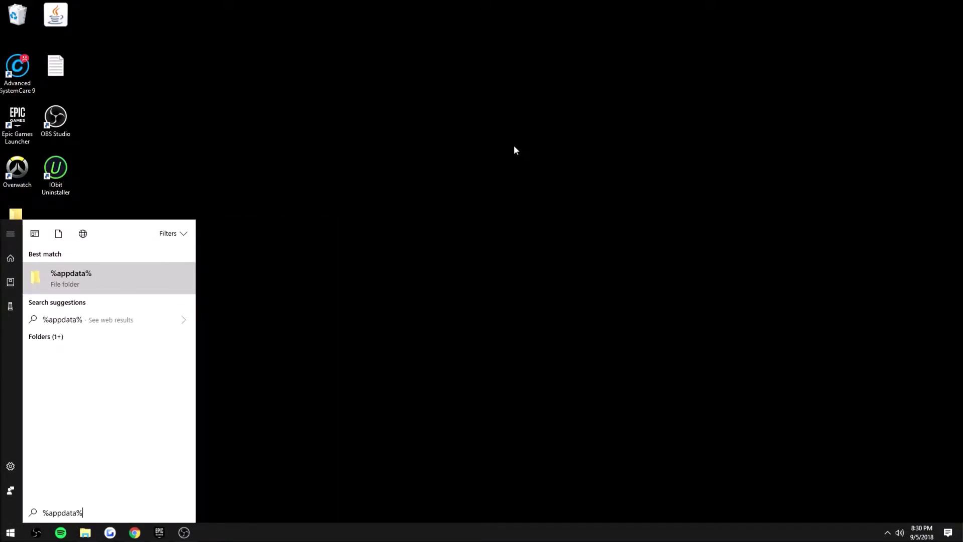
pyautogui.click(164, 285)
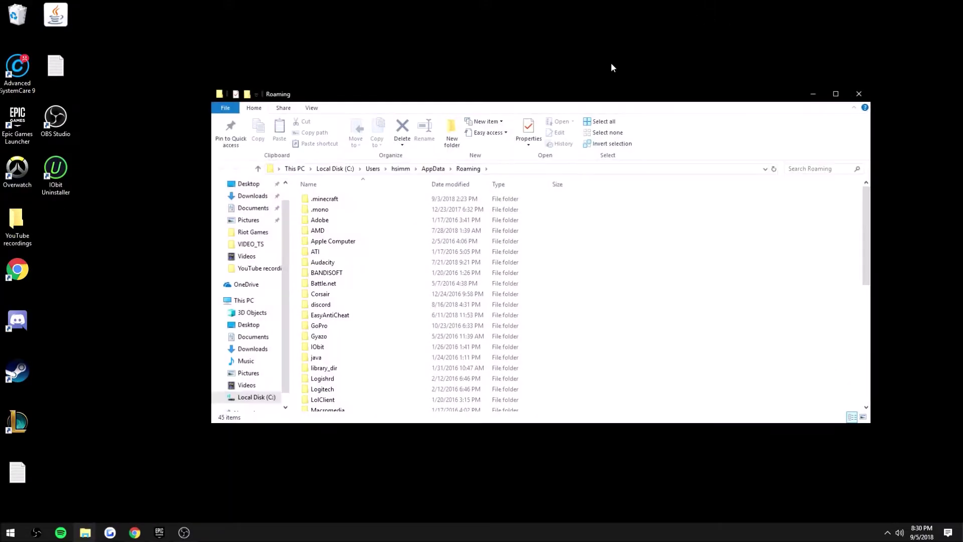
pyautogui.click(437, 170)
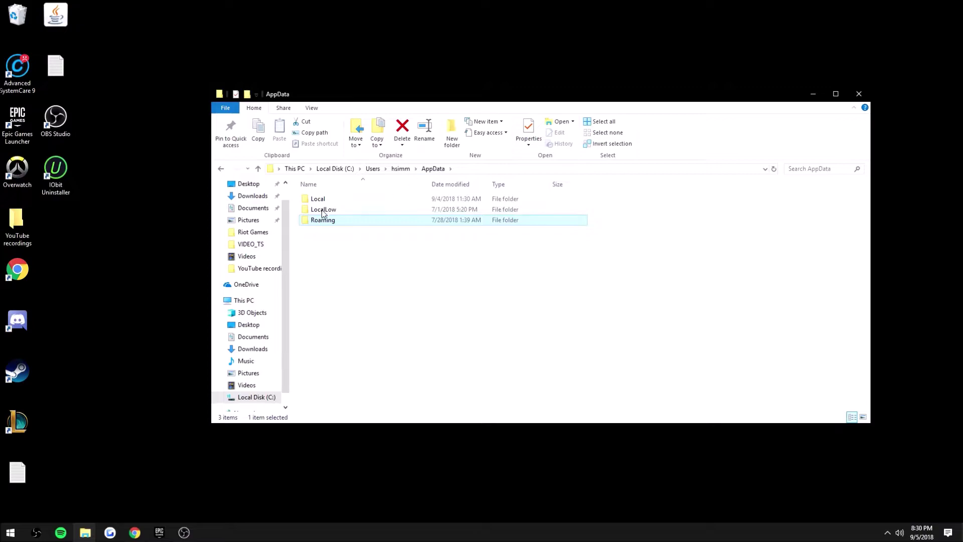
# Step: Open GameUserSettings from Local\FortniteGame\Saved\Config\WindowsClient in a maximized Notepad
pyautogui.doubleClick(381, 200)
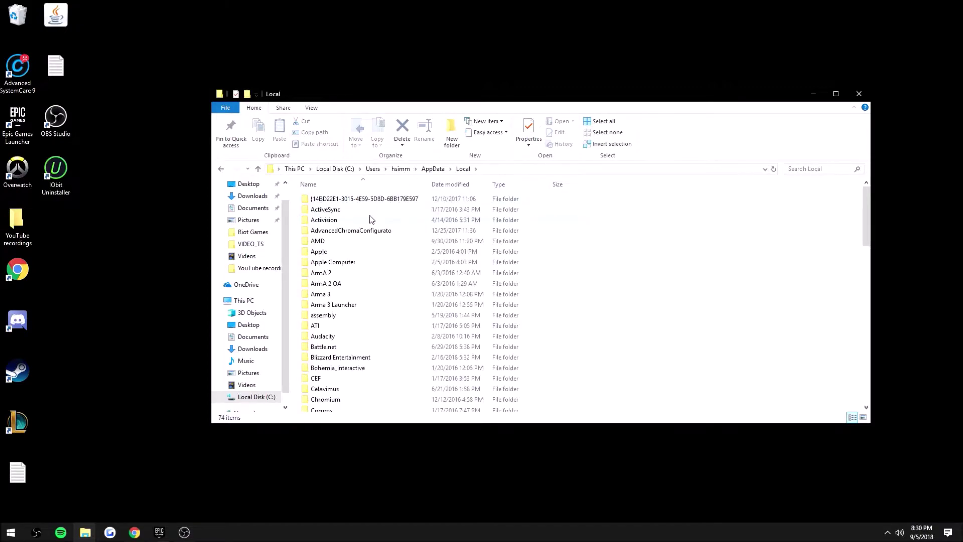
pyautogui.scroll(-4, 381, 270)
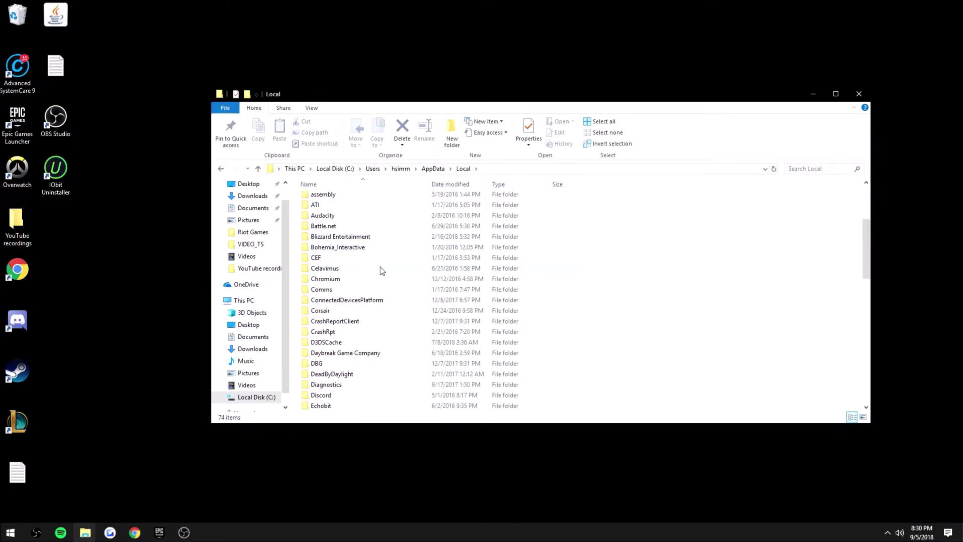
pyautogui.scroll(-4, 381, 270)
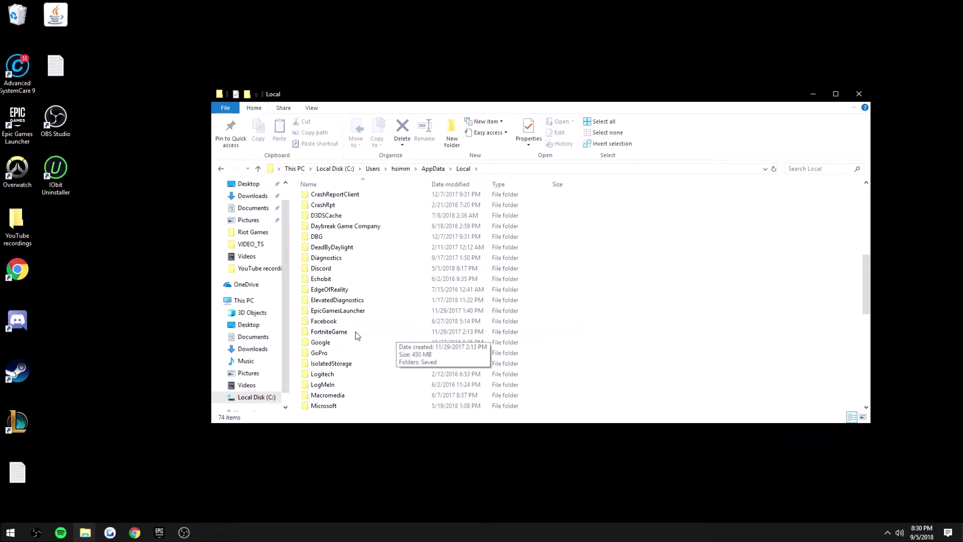
pyautogui.doubleClick(356, 331)
pyautogui.doubleClick(344, 199)
pyautogui.doubleClick(339, 212)
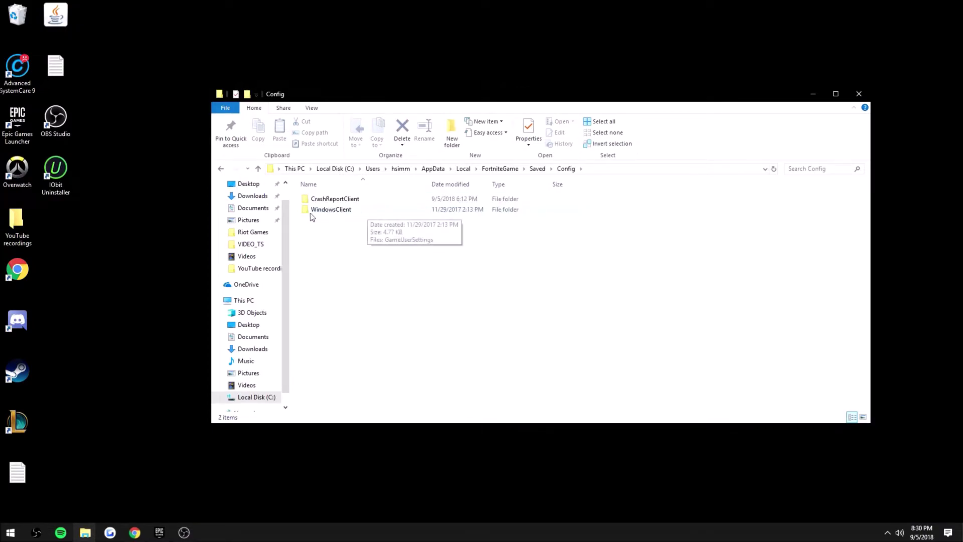
pyautogui.doubleClick(365, 211)
pyautogui.doubleClick(365, 199)
pyautogui.click(681, 64)
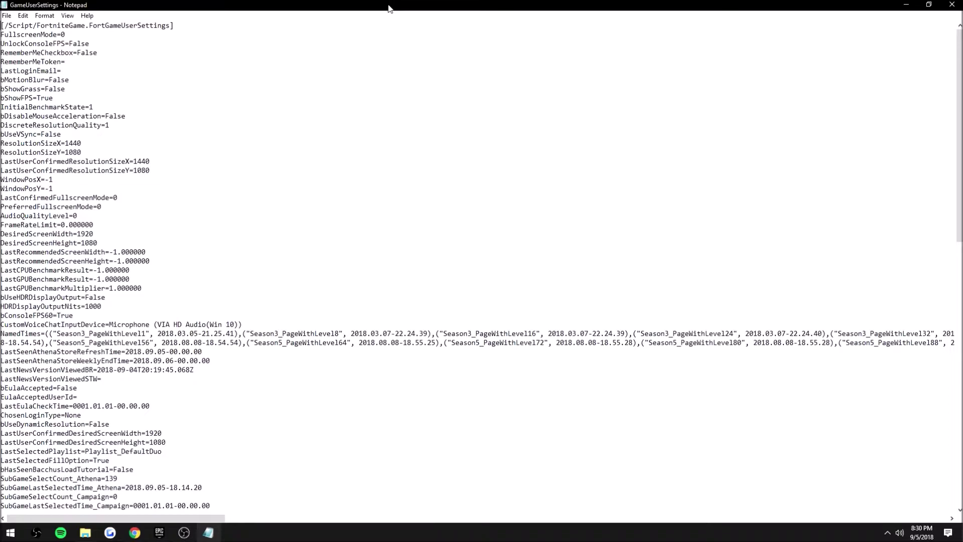
# Step: Find and highlight the four resolution lines in GameUserSettings
pyautogui.scroll(-8, 563, 215)
pyautogui.scroll(-6, 563, 214)
pyautogui.scroll(14, 561, 214)
pyautogui.moveTo(172, 177); pyautogui.dragTo(25, 162)
pyautogui.click(167, 179)
pyautogui.moveTo(149, 171); pyautogui.dragTo(1, 143)
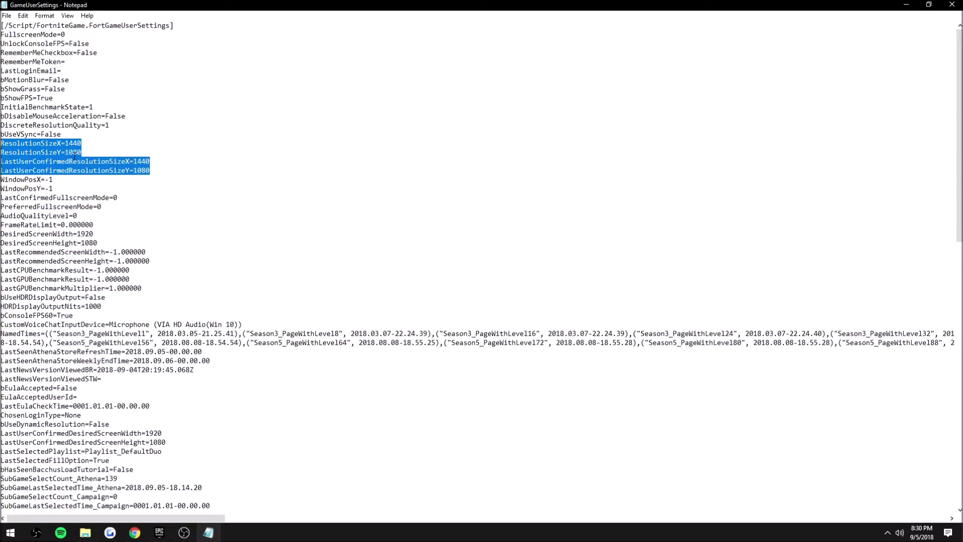
# Step: Verify ResolutionSizeX and confirmed width read 1440 and height reads 1080, then close Notepad
pyautogui.doubleClick(74, 143)
pyautogui.click(68, 143)
pyautogui.moveTo(68, 143)
pyautogui.mouseDown()
pyautogui.moveTo(83, 152)
pyautogui.moveTo(72, 142)
pyautogui.moveTo(80, 143)
pyautogui.mouseUp()
pyautogui.click(76, 141)
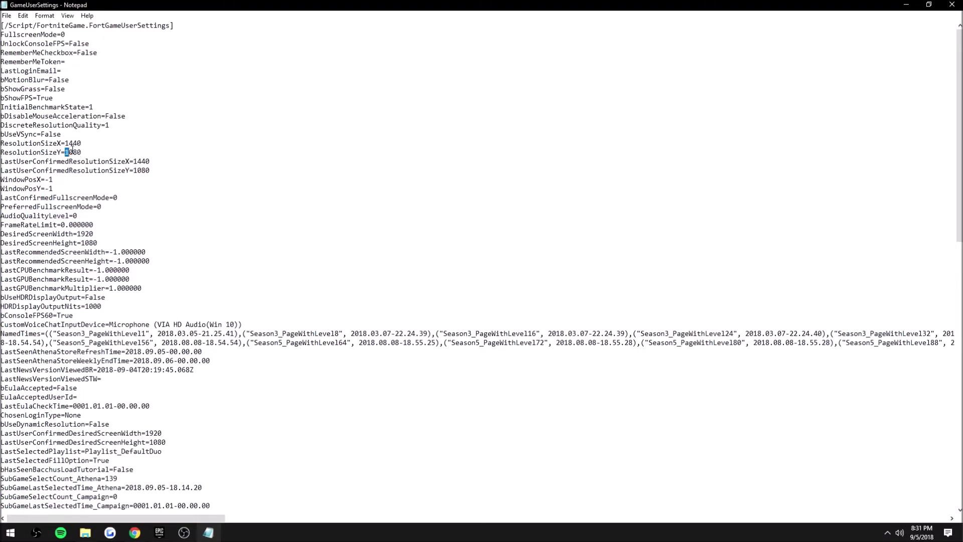
pyautogui.doubleClick(73, 152)
pyautogui.doubleClick(68, 143)
pyautogui.moveTo(130, 161); pyautogui.dragTo(150, 161)
pyautogui.moveTo(81, 143)
pyautogui.mouseDown()
pyautogui.moveTo(50, 161)
pyautogui.moveTo(67, 143)
pyautogui.mouseUp()
pyautogui.click(104, 138)
pyautogui.doubleClick(111, 146)
pyautogui.click(112, 146)
# Step: Close the WindowsClient Explorer window and bring the Epic Games Launcher up into position
pyautogui.click(951, 5)
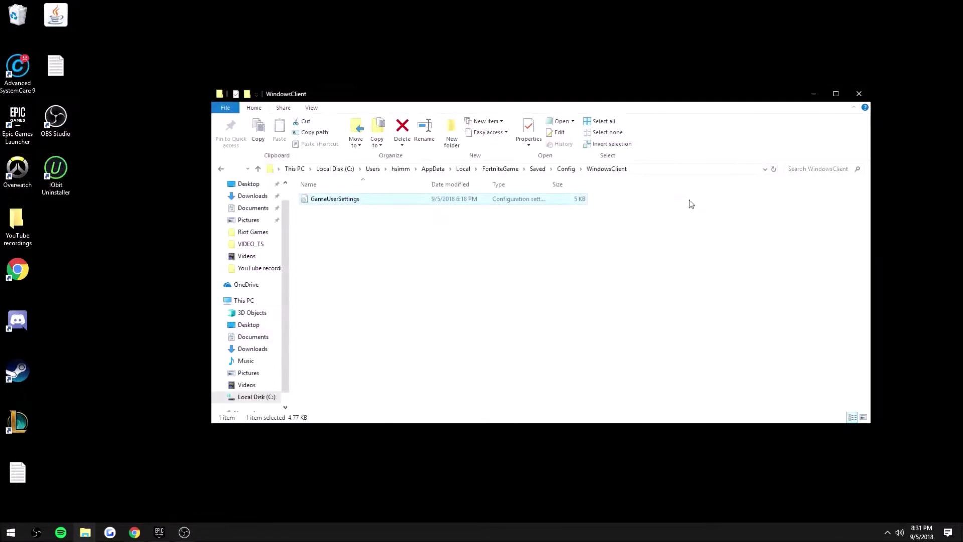
pyautogui.click(859, 94)
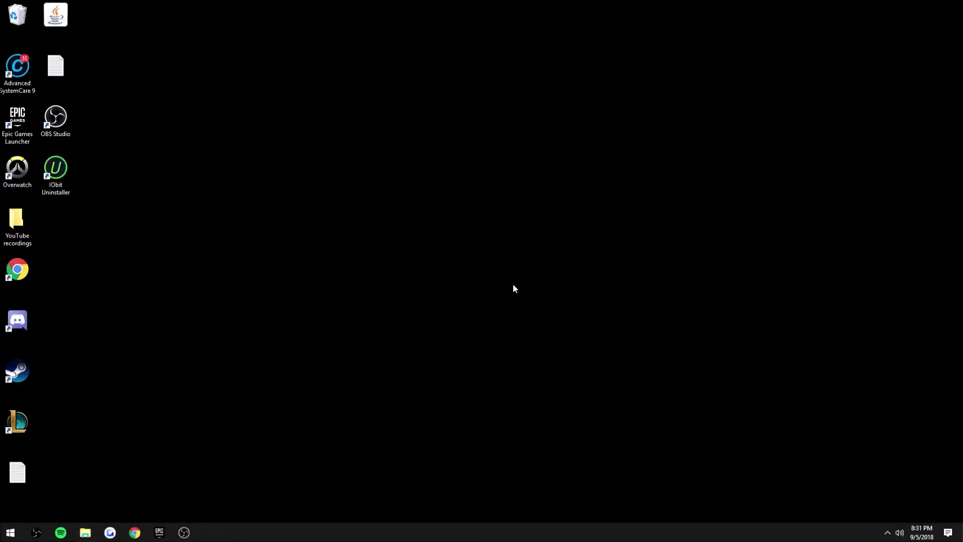
pyautogui.click(159, 533)
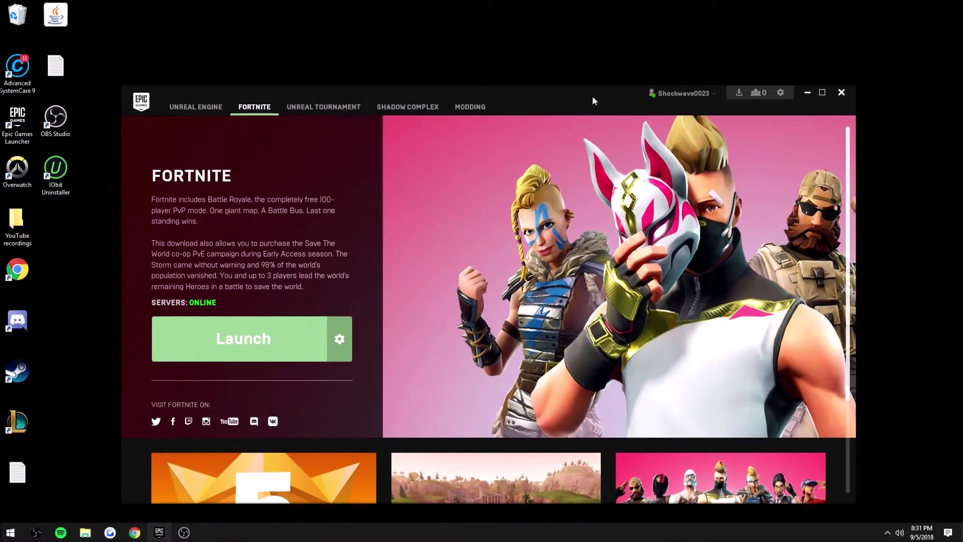
pyautogui.moveTo(593, 100); pyautogui.dragTo(601, 70)
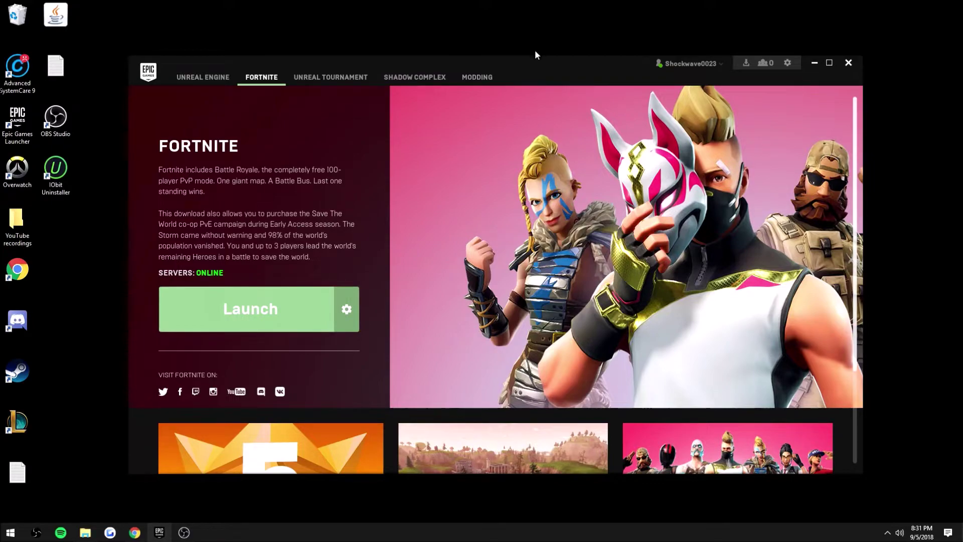
pyautogui.moveTo(540, 61); pyautogui.dragTo(547, 29)
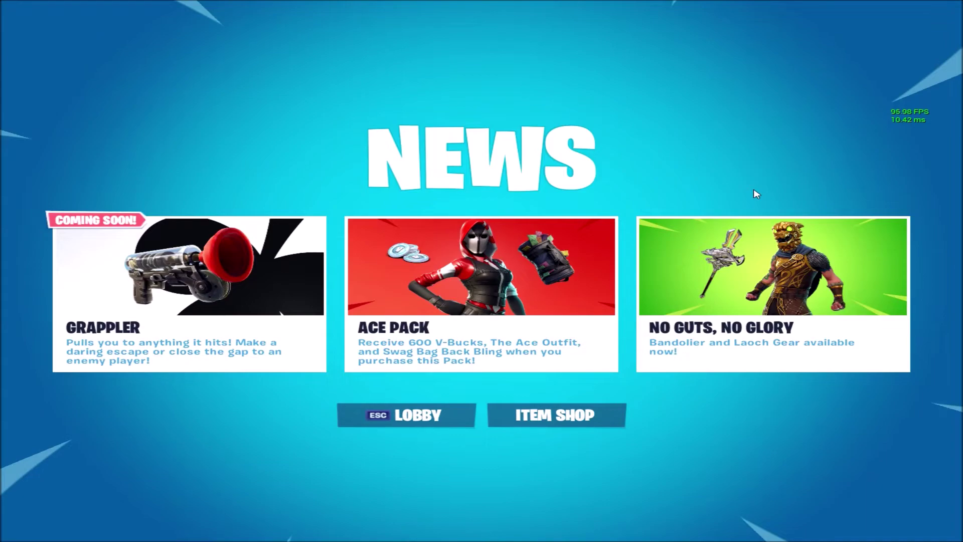
# Step: From the lobby, check Fortnite's Video settings show 3D Resolution 1440x1080 at 100%, then leave
pyautogui.click(398, 417)
pyautogui.click(896, 15)
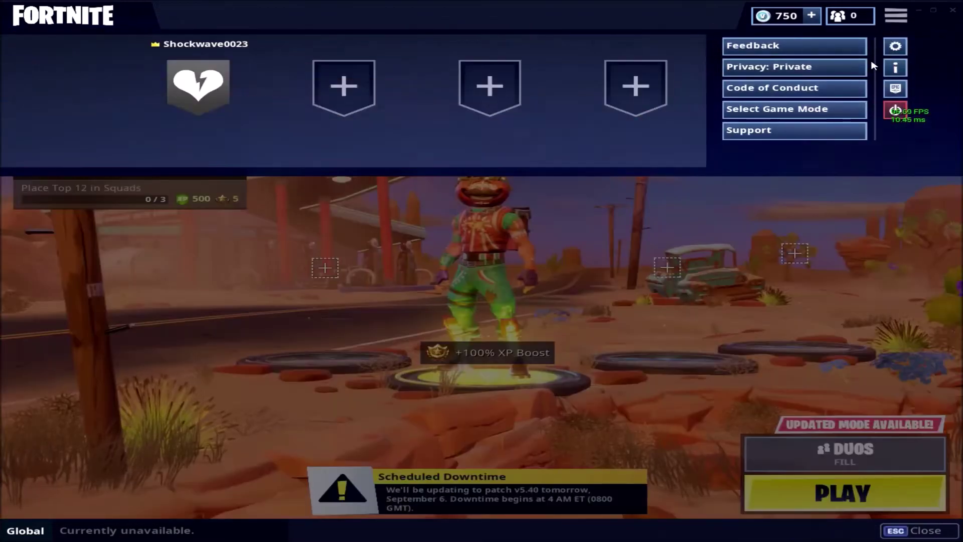
pyautogui.click(895, 46)
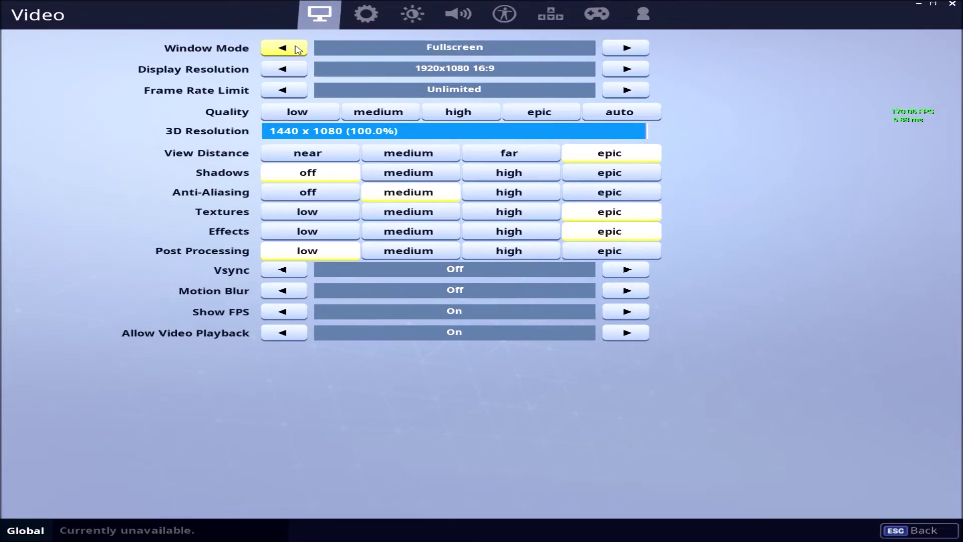
pyautogui.moveTo(644, 131)
pyautogui.mouseDown()
pyautogui.moveTo(263, 132)
pyautogui.moveTo(646, 132)
pyautogui.mouseUp()
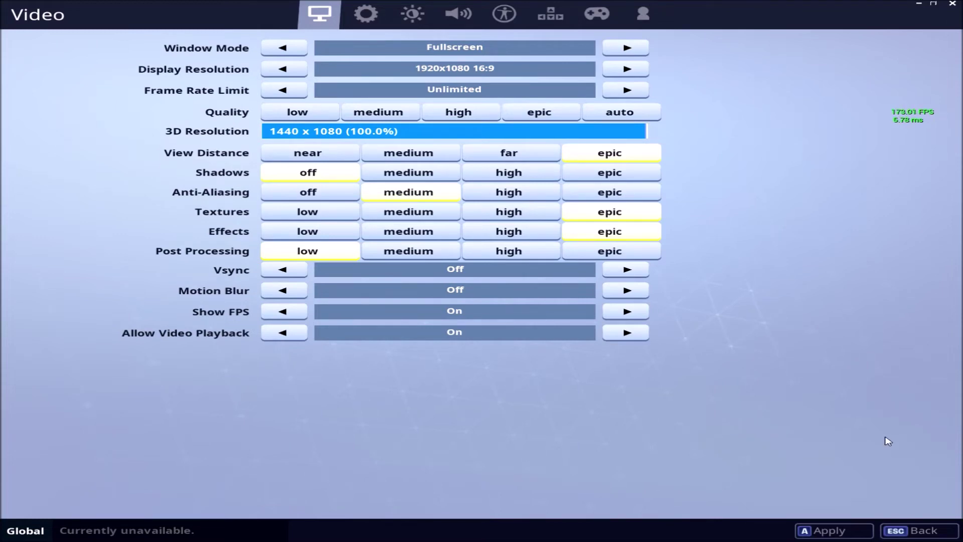
pyautogui.click(937, 529)
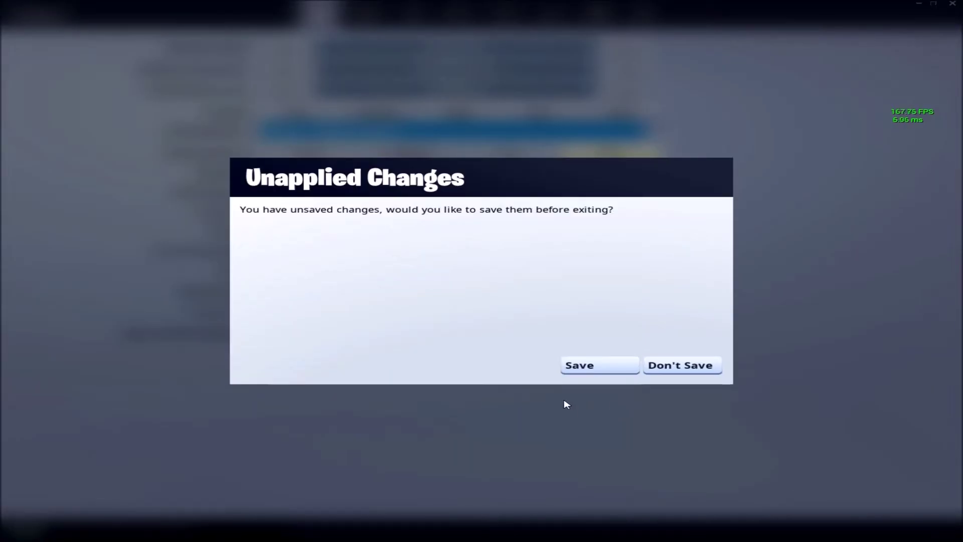
pyautogui.click(711, 371)
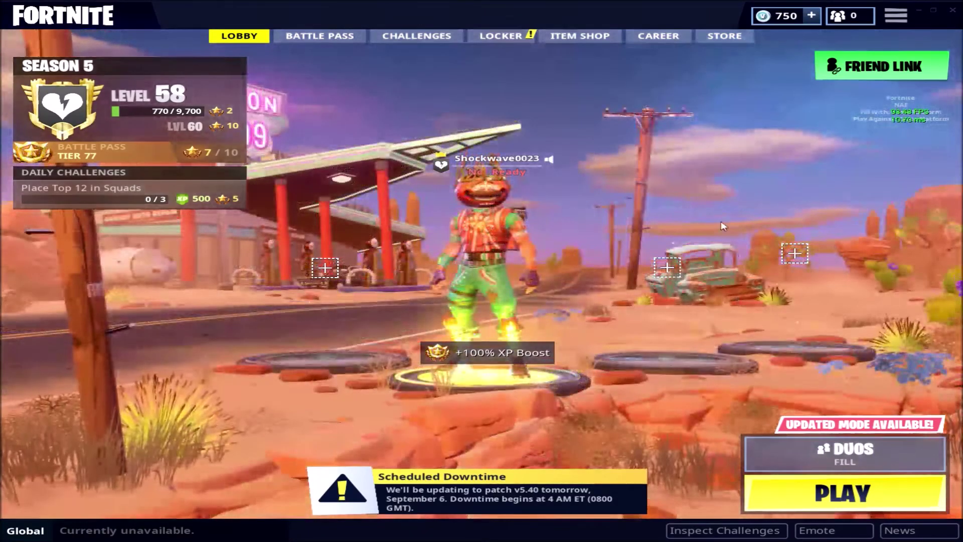